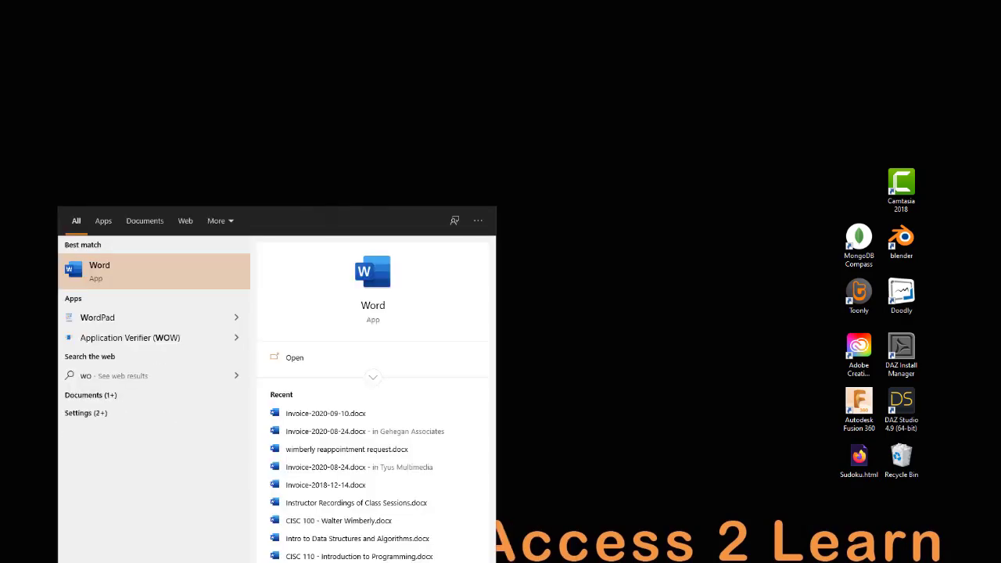
Launch Word and scroll the New template gallery down to the resume templates
click(92, 274)
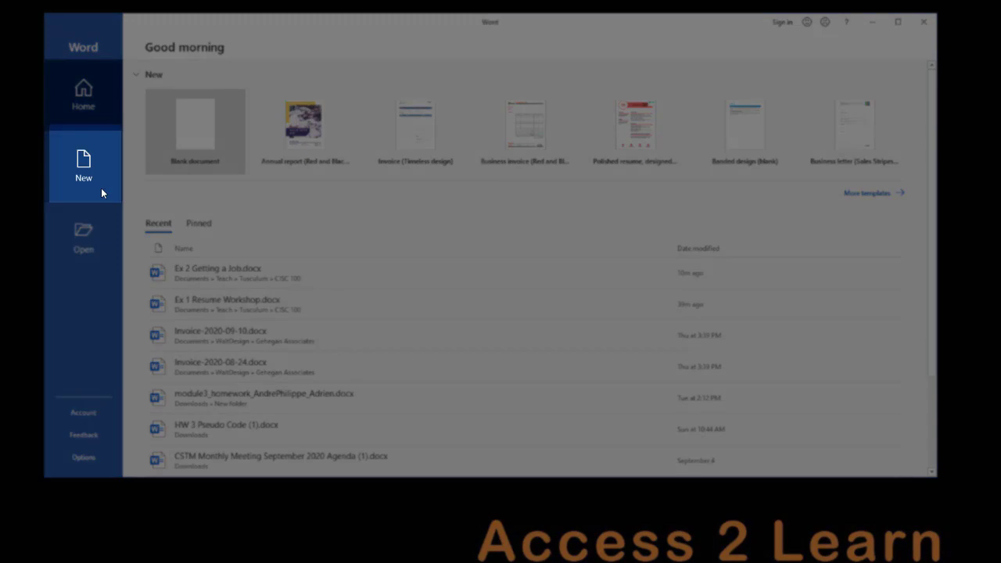
click(100, 186)
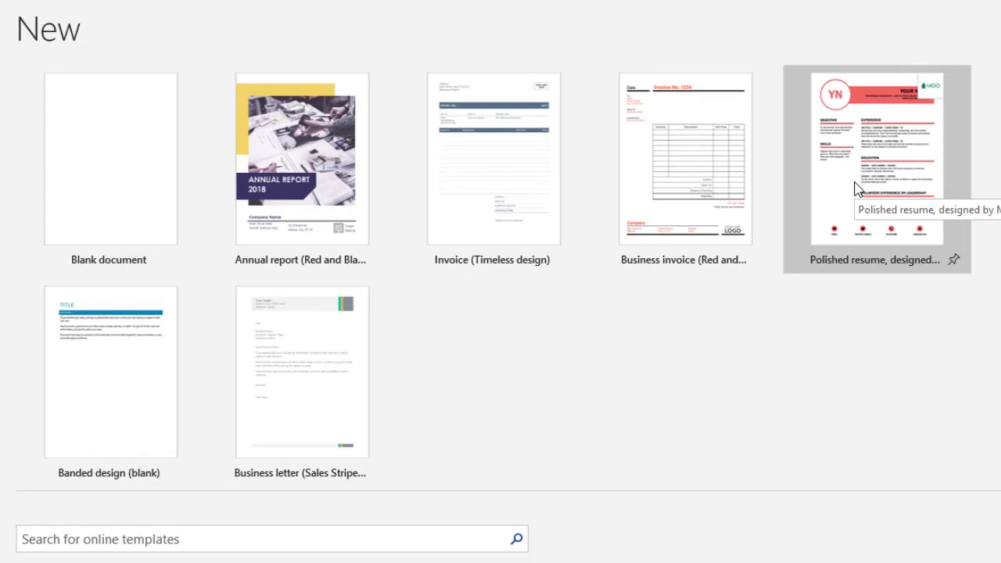
scroll(788, 130, down, 10)
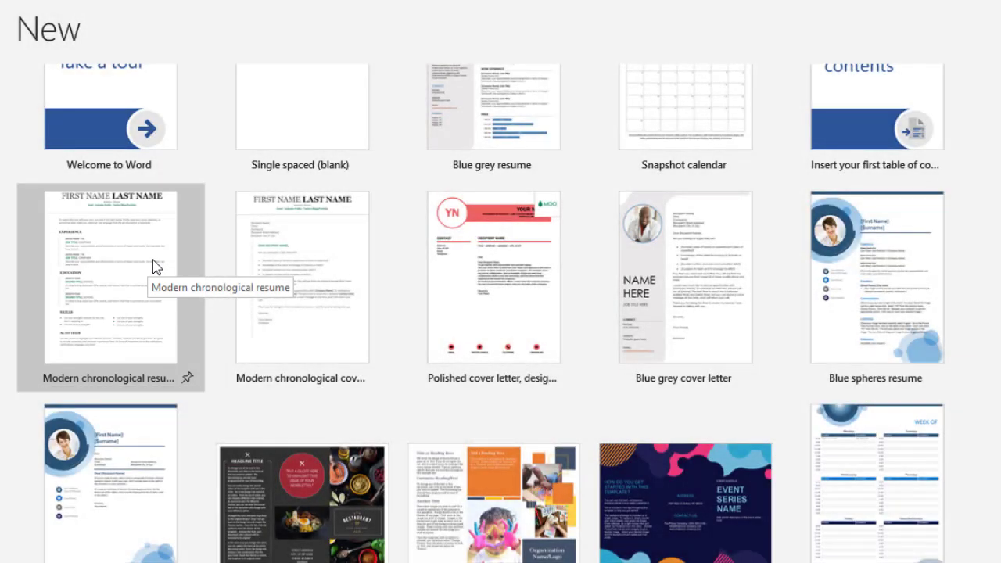
Create a document from the Modern chronological resume template
click(153, 267)
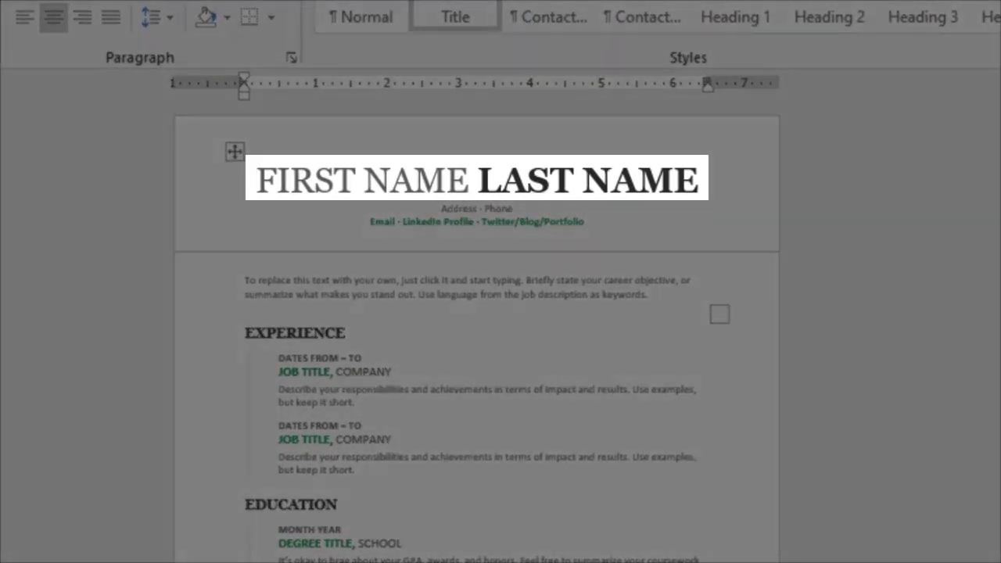
Replace the FIRST NAME and LAST NAME title placeholders with the applicant's first name and surname
click(470, 179)
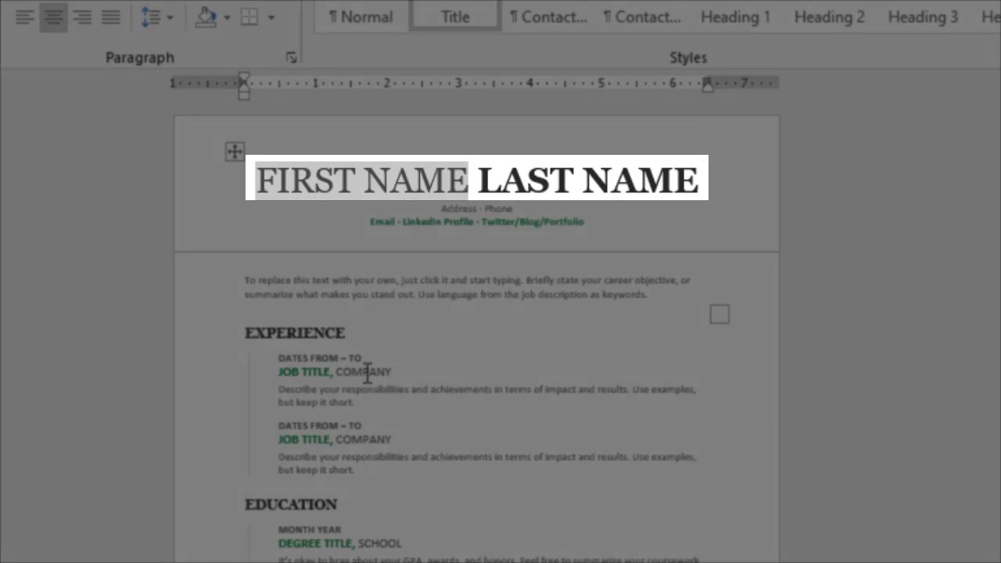
text(JOE)
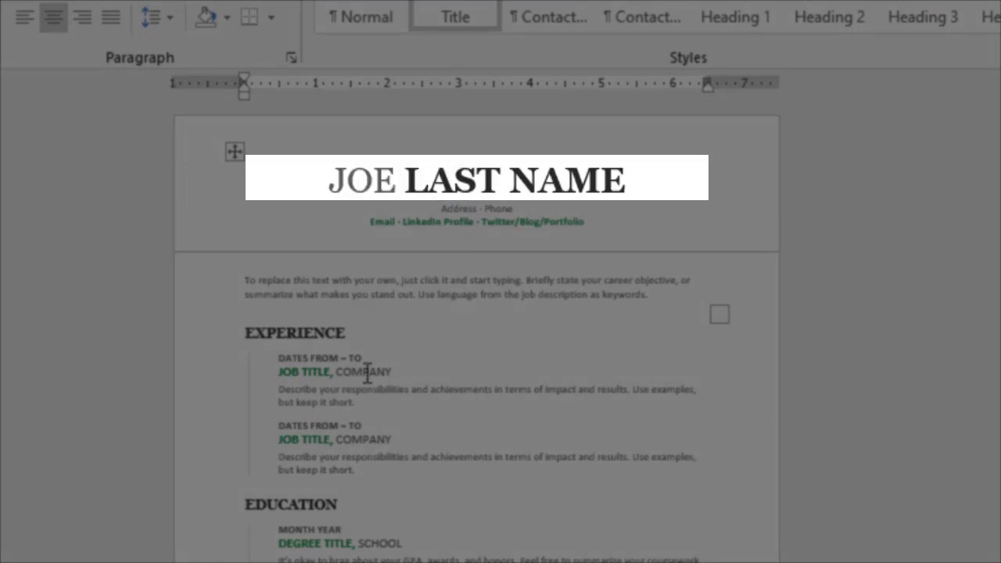
key(Right)
text(SMITH)
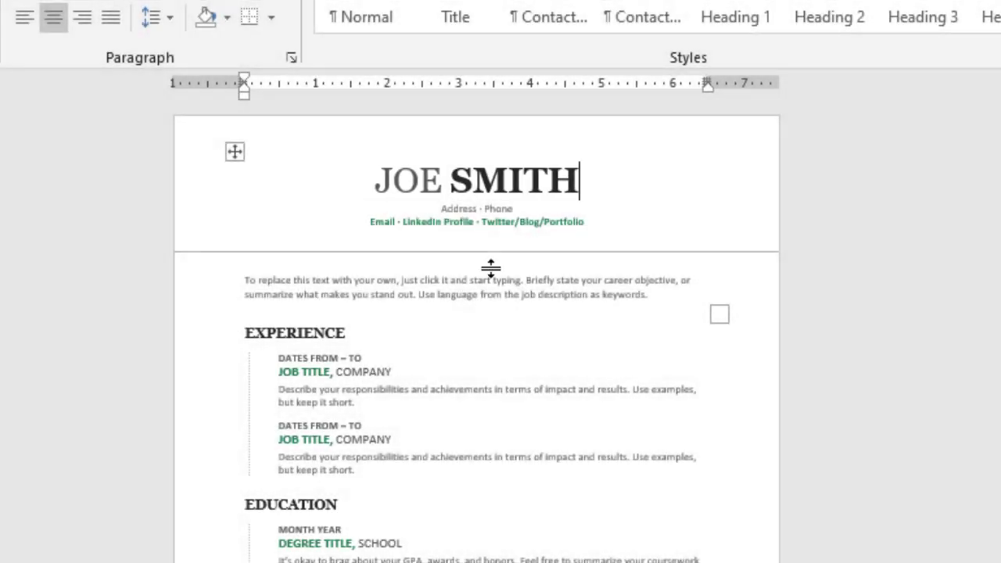
click(498, 208)
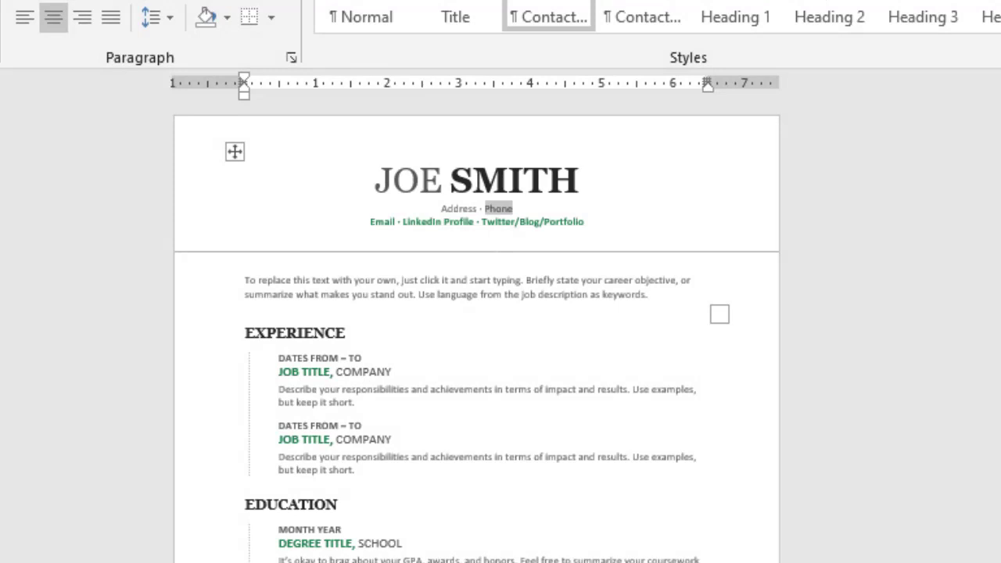
Zoom the document to Page width (181%) through the View tab's Zoom dialog
click(367, 1)
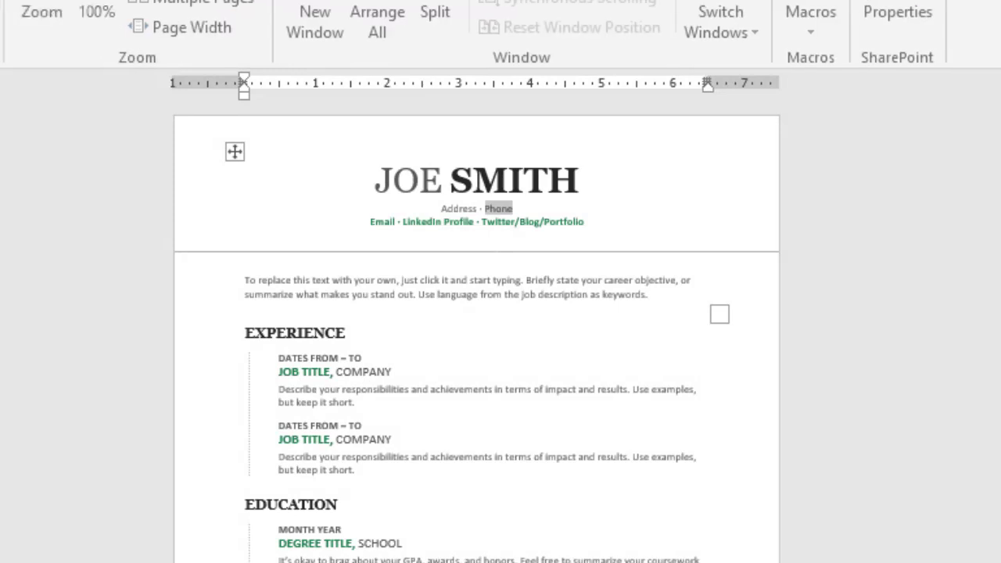
click(108, 6)
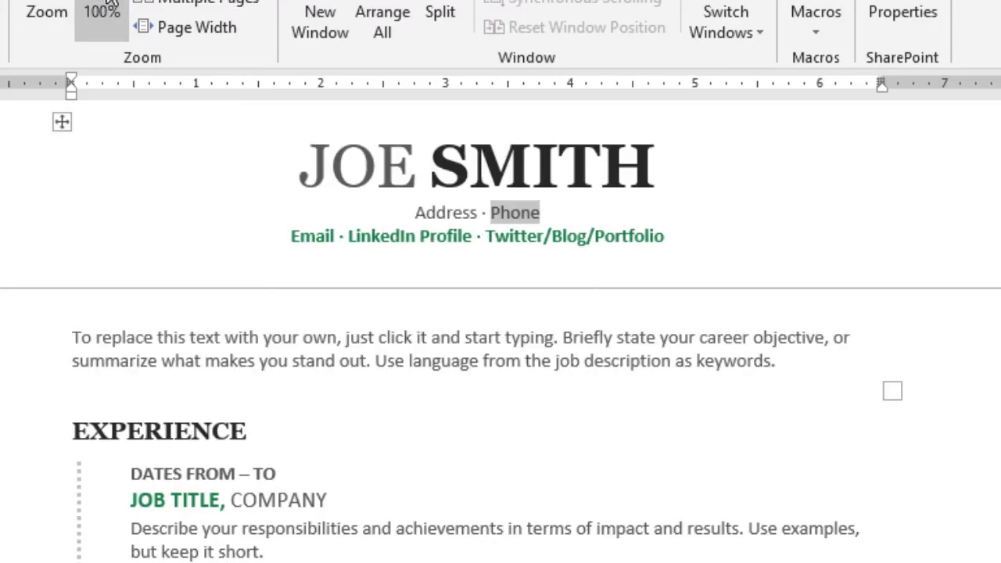
click(67, 8)
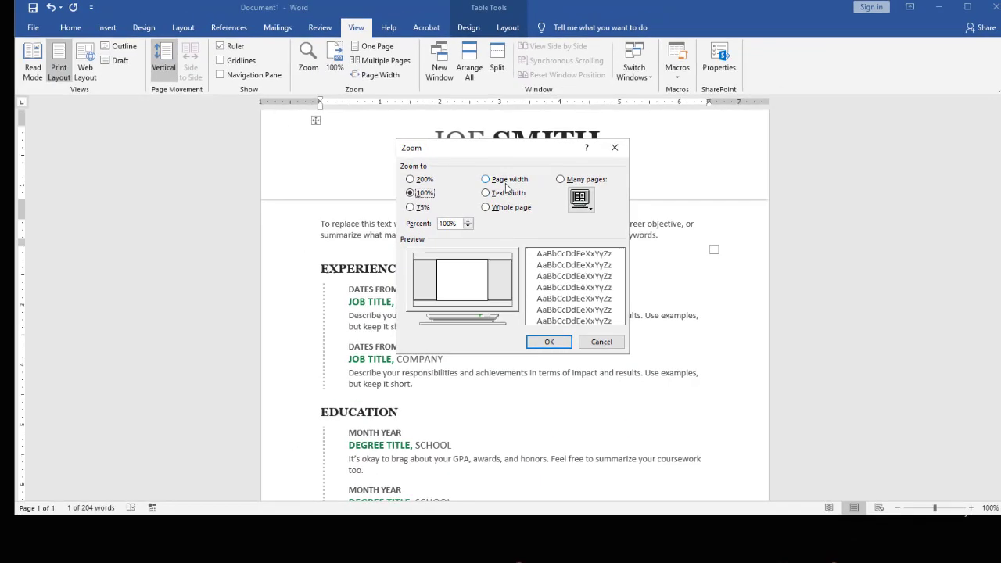
key(alt+p)
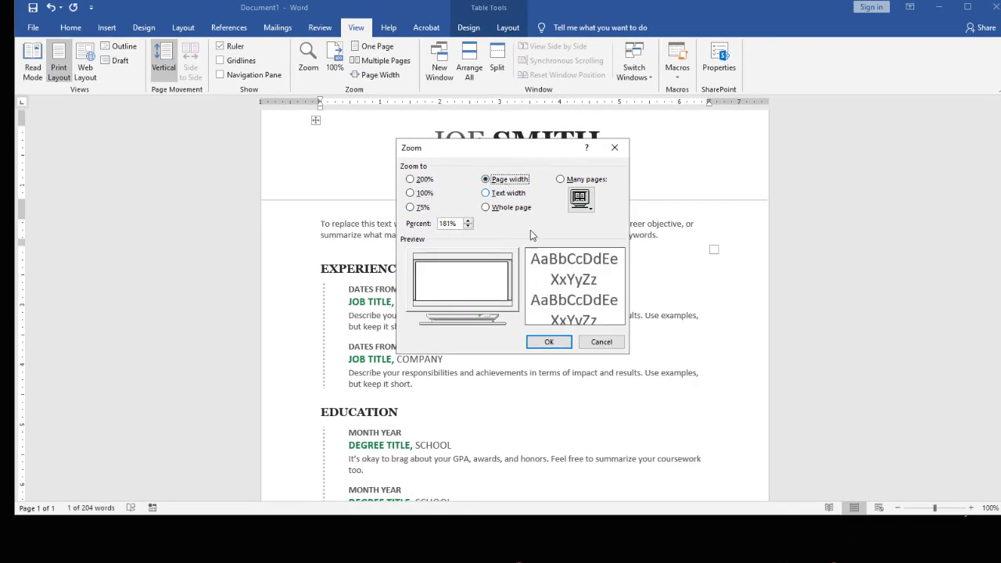
click(551, 343)
scroll(564, 324, up, 3)
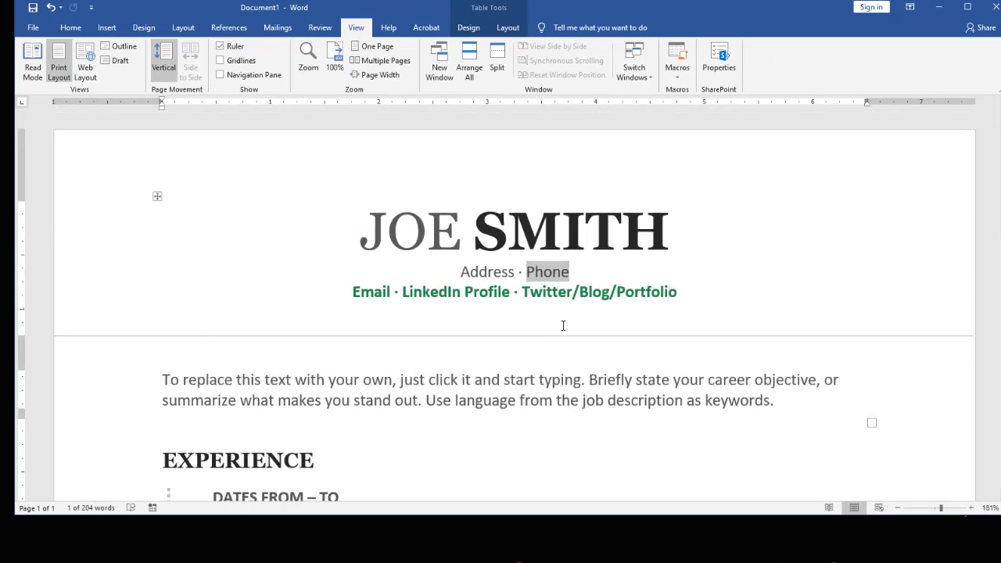
Enter the applicant's street address, phone number and e-mail in the contact placeholders
click(484, 272)
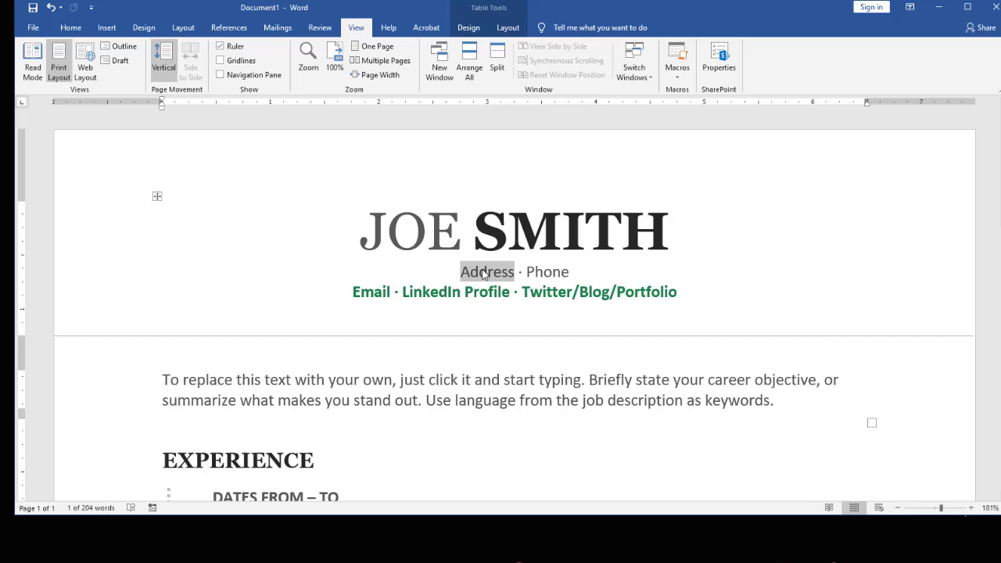
text(1313 Mock)
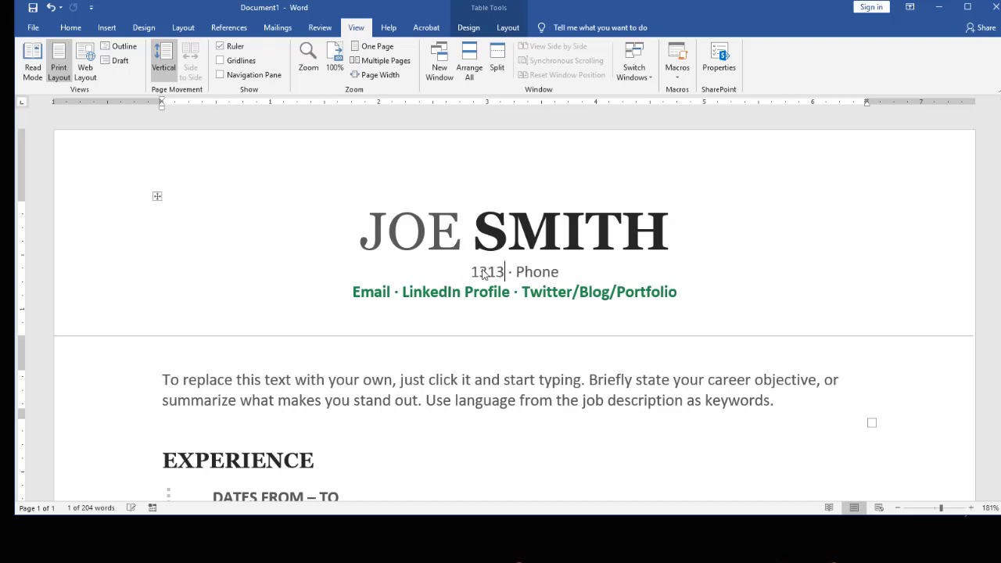
text(ing Bird Lan)
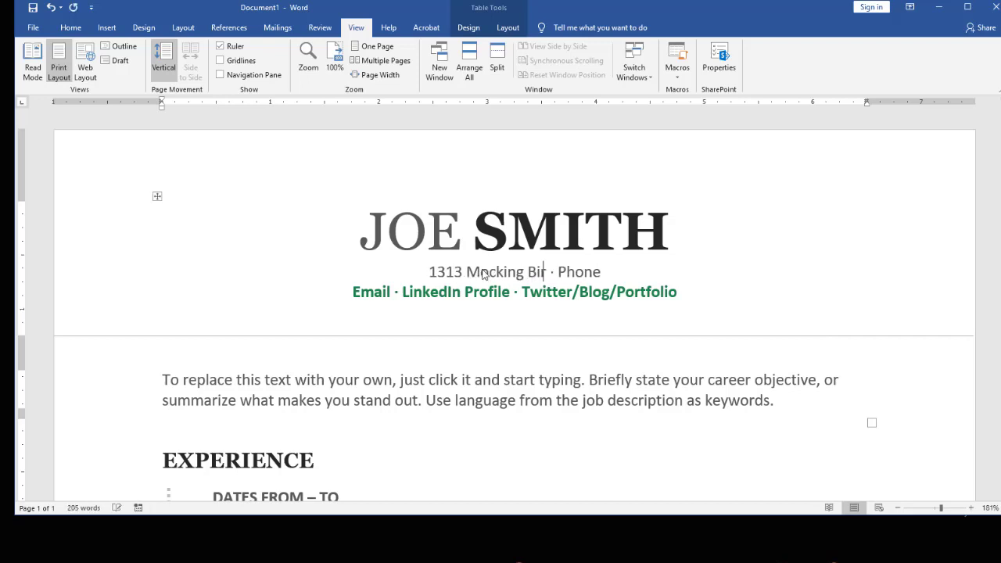
text(e)
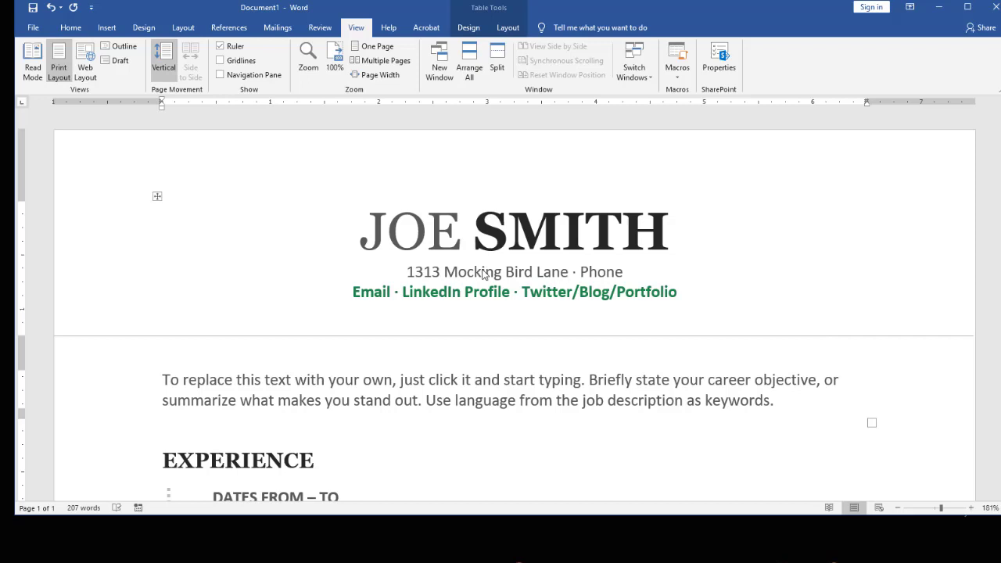
click(598, 280)
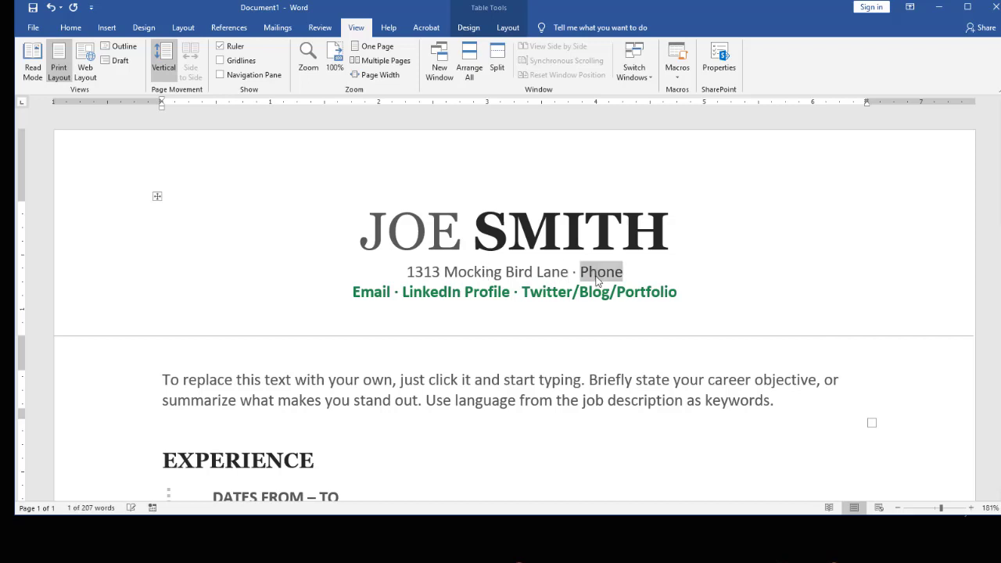
text(423-)
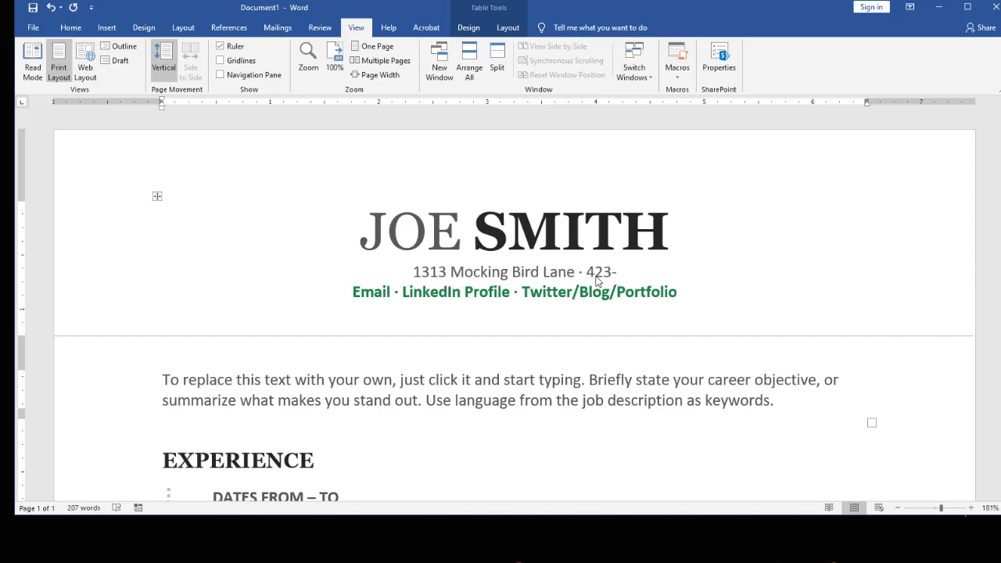
text(555-1234)
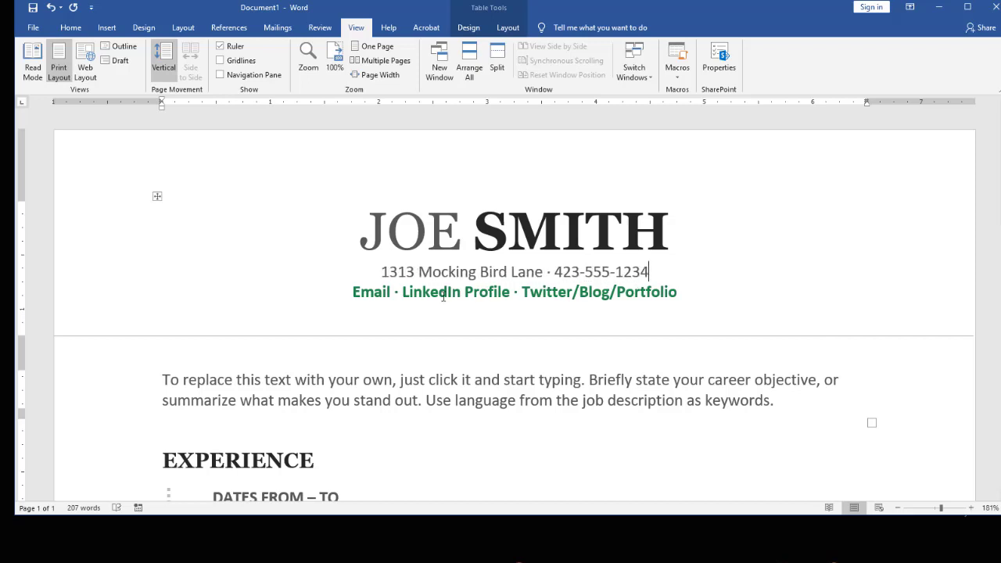
click(376, 293)
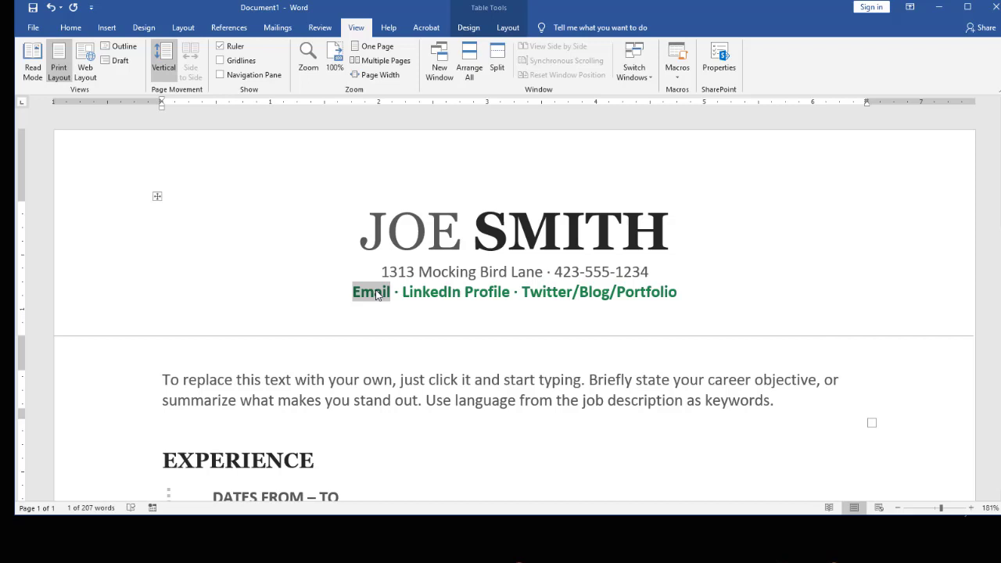
text(Jsmith@)
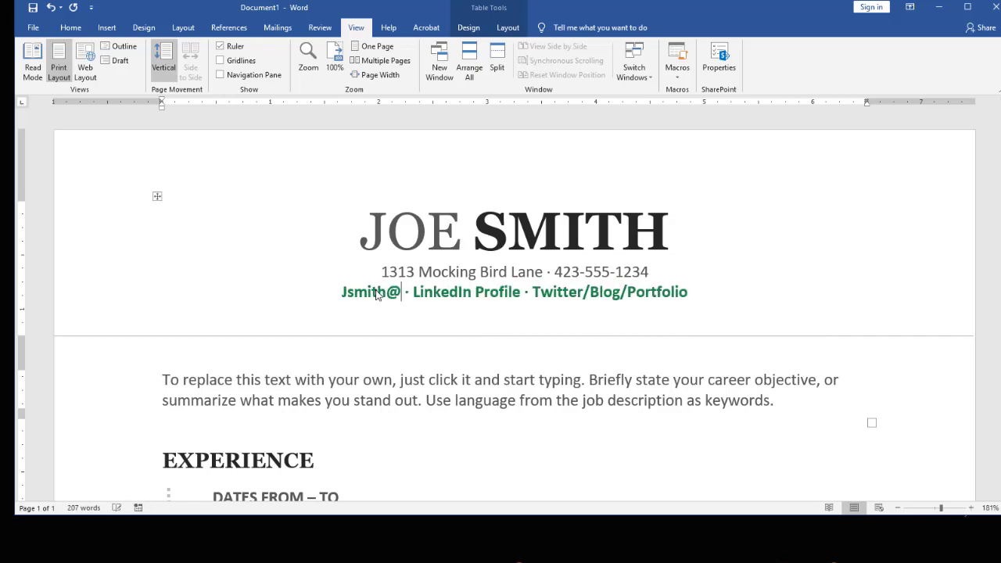
text(example.com)
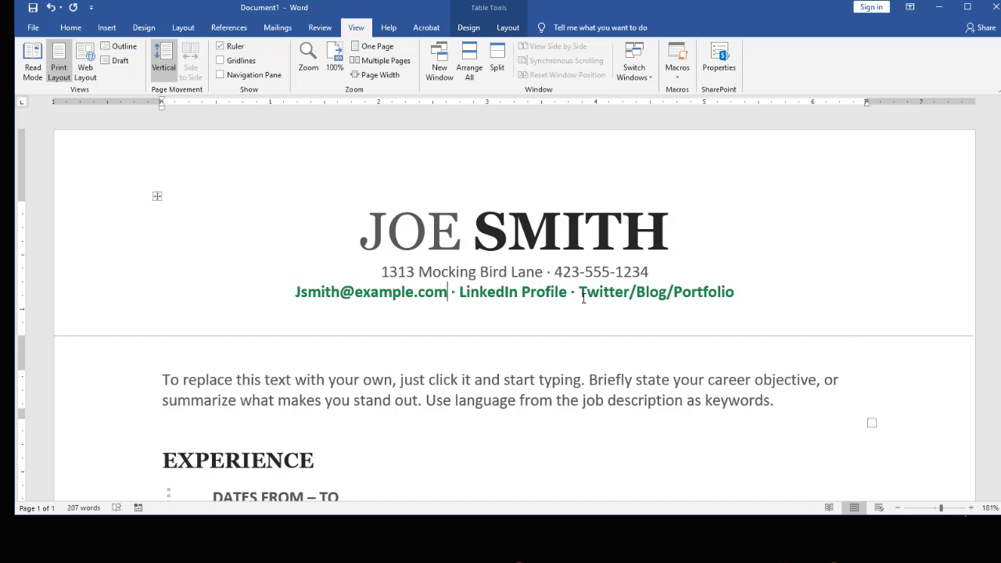
click(616, 389)
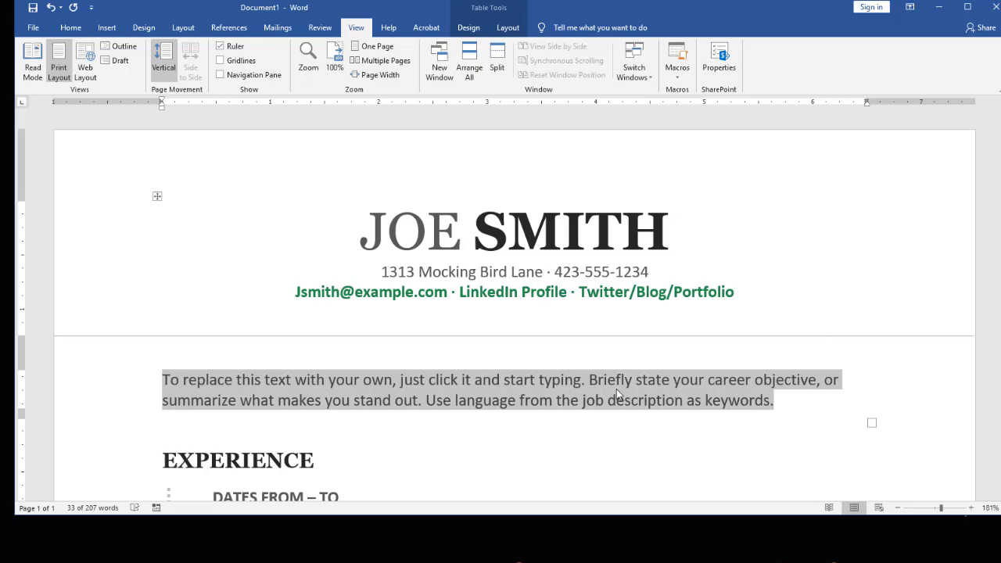
scroll(569, 359, down, 5)
scroll(568, 361, up, 1)
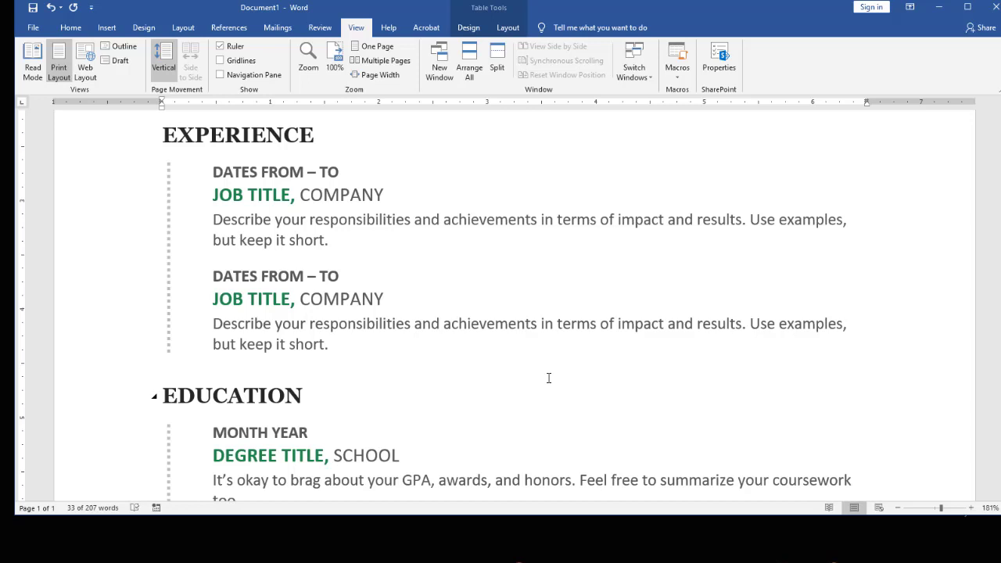
double_click(244, 431)
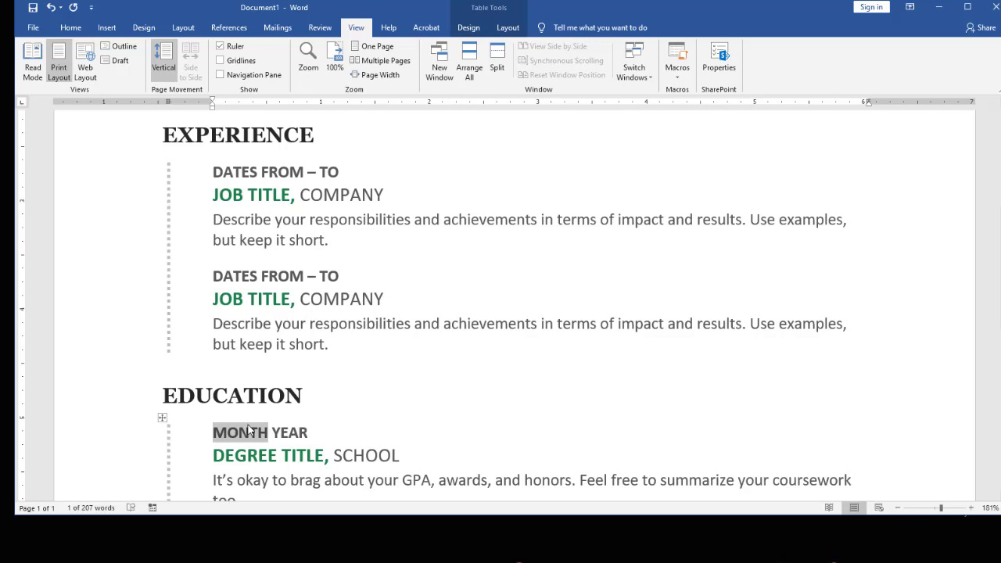
Set the first education entry's date to MAY 2021
text(MAY)
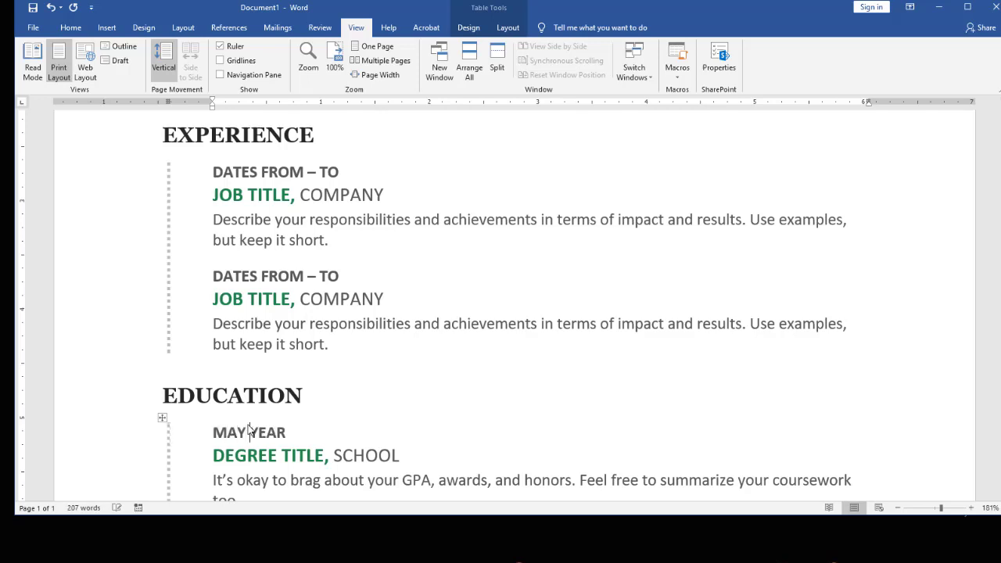
double_click(250, 431)
text(201)
key(BackSpace)
text(21)
Enter BS COMPUTER SCIENCE as the degree and EXAMPLE SCHOOL as the school
click(318, 454)
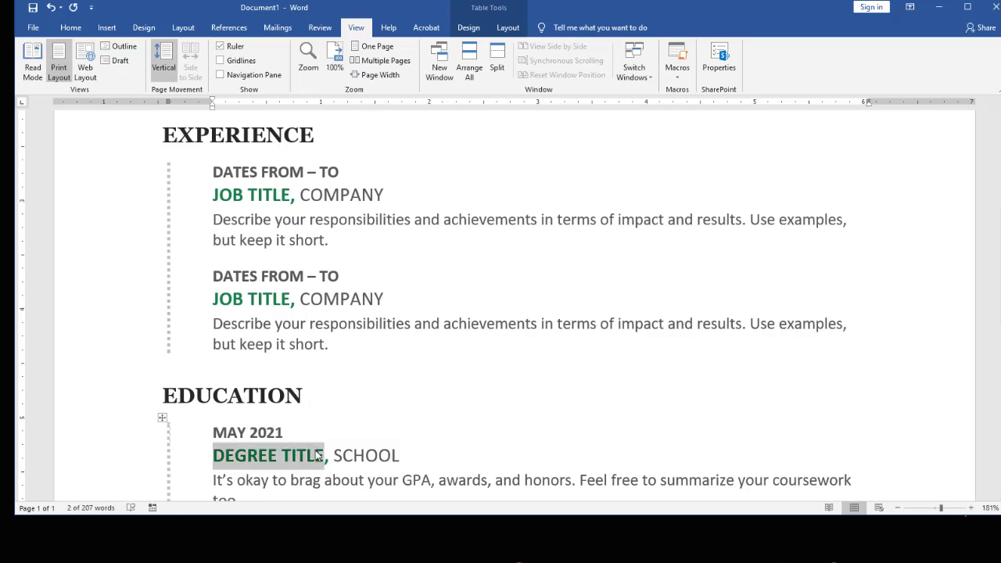
text(BS)
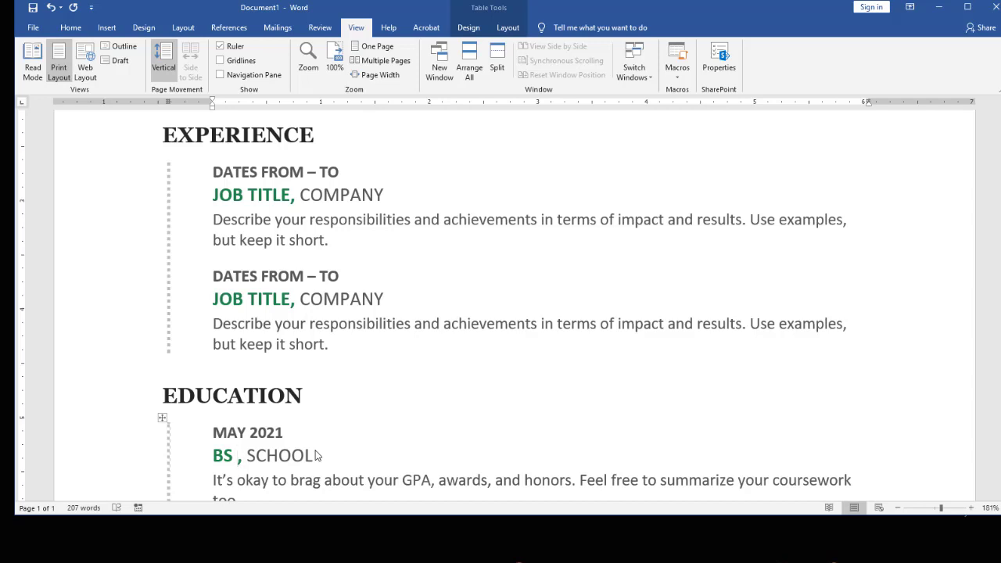
text(CO)
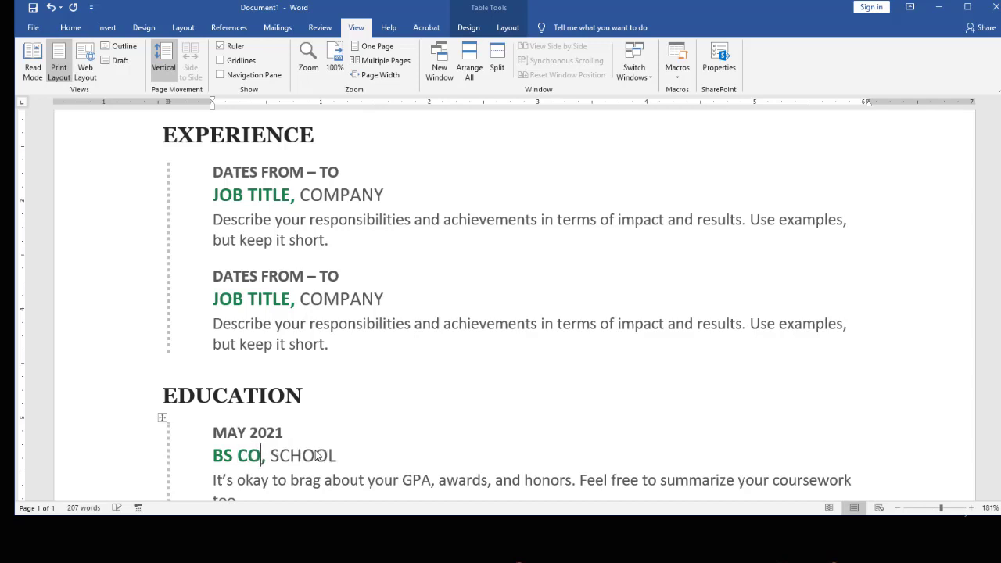
text(MPUTER SCIENCE)
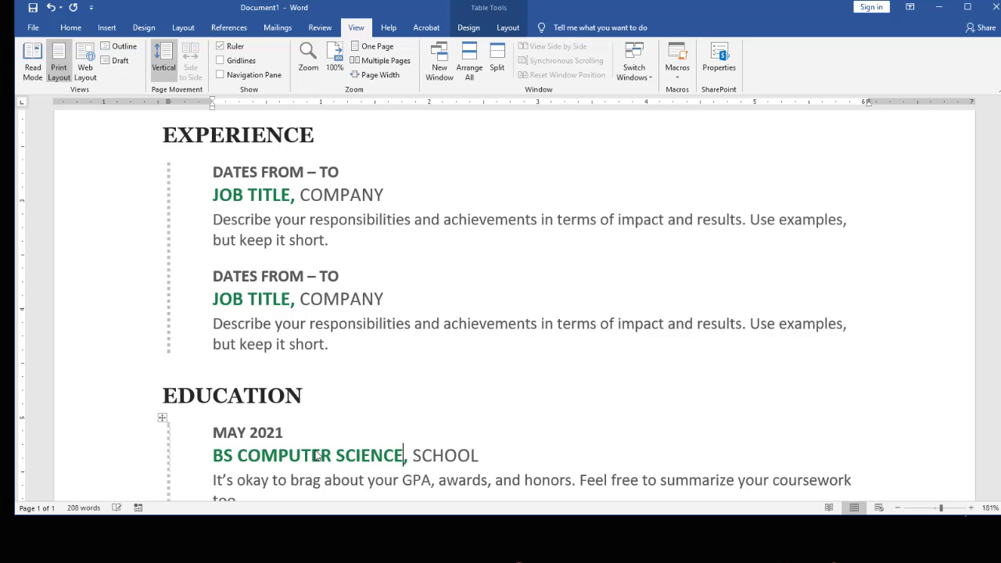
click(416, 458)
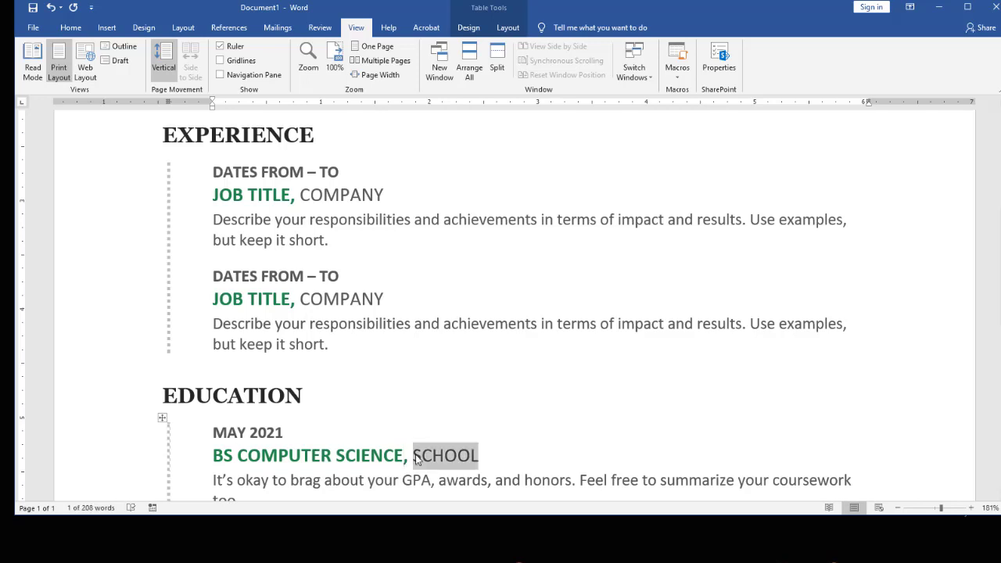
text(EXAMPLE SCHO)
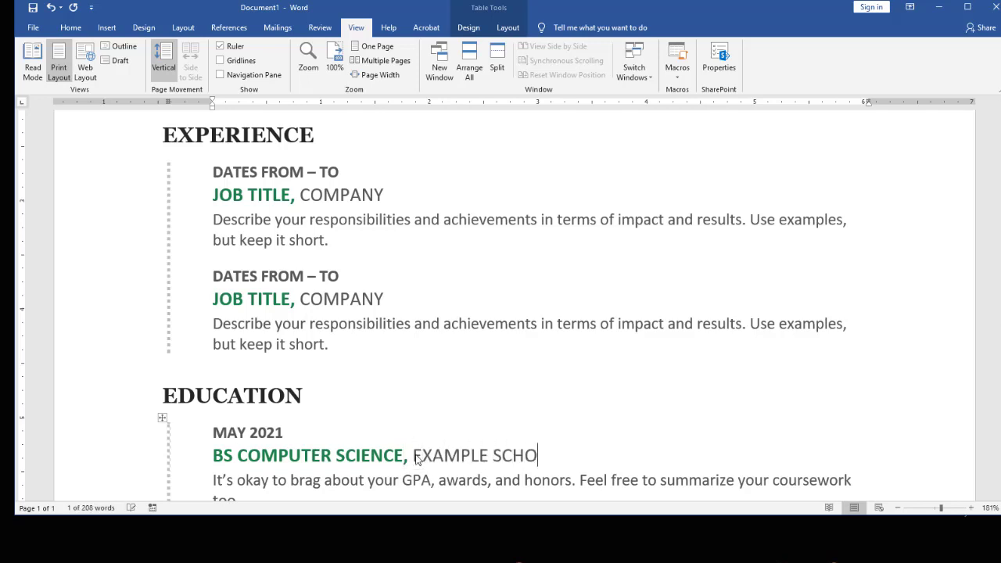
text(OL)
scroll(290, 396, down, 3)
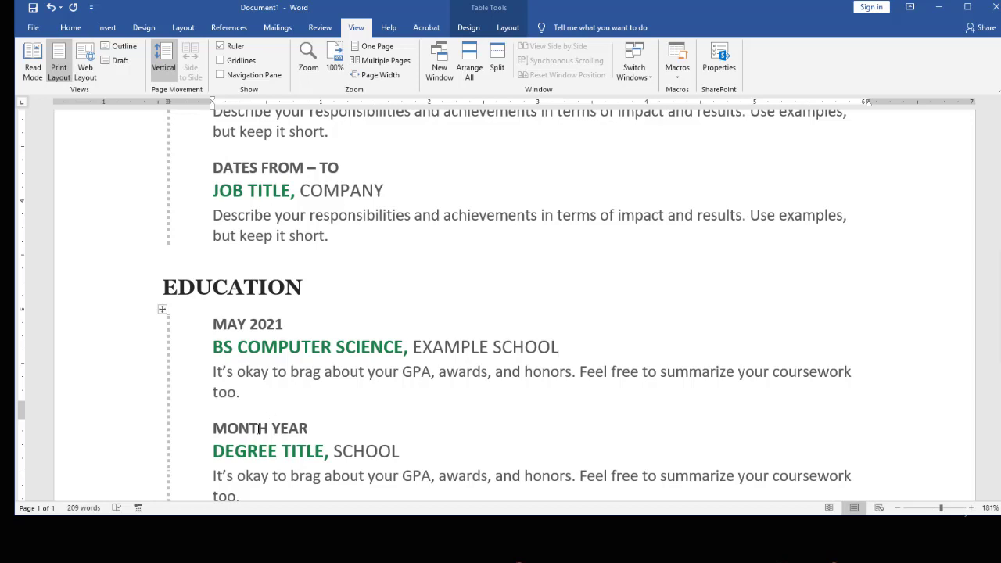
Select the whole second placeholder education entry and delete it
double_click(220, 429)
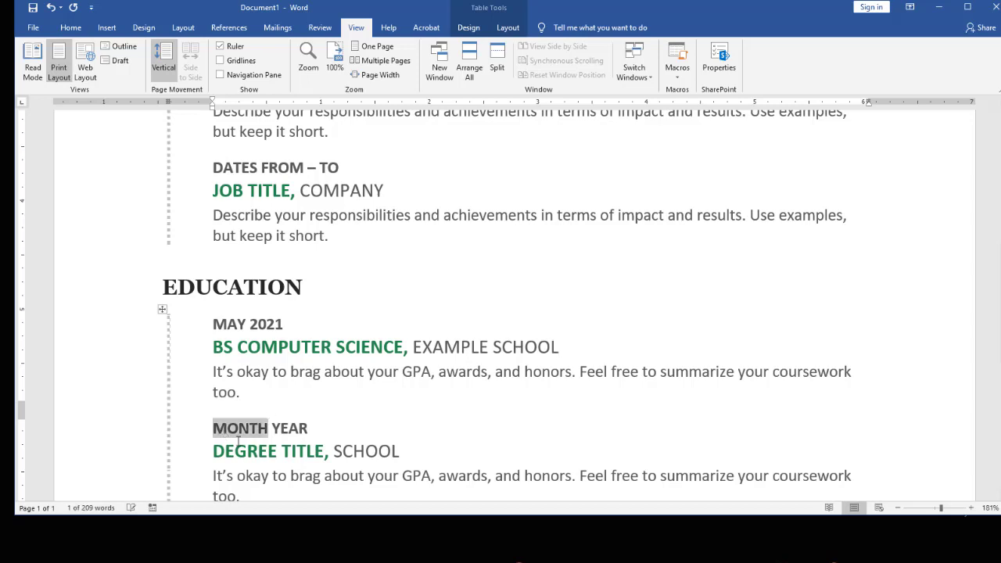
shift+click(257, 493)
key(BackSpace)
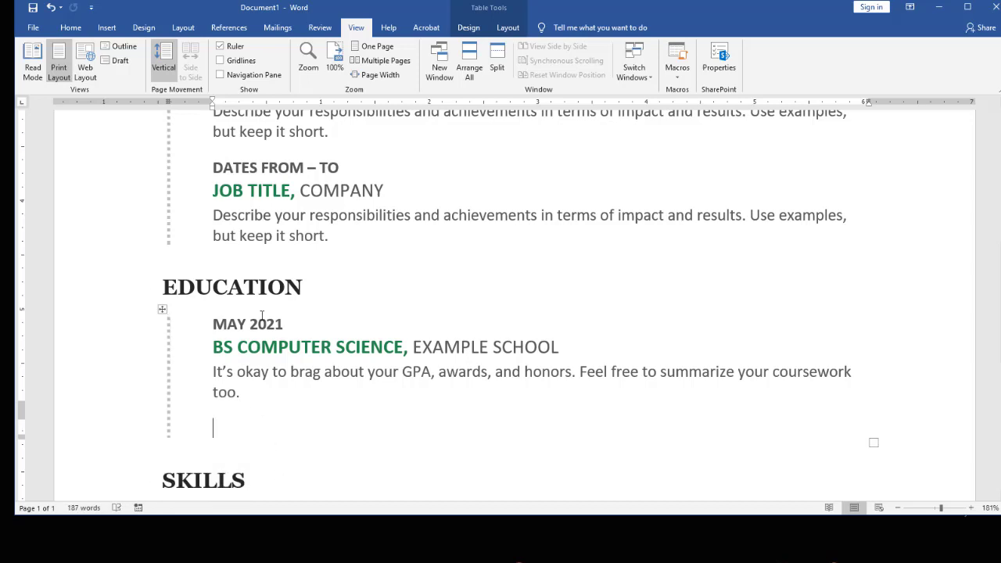
double_click(297, 287)
scroll(343, 292, up, 3)
scroll(343, 292, down, 1)
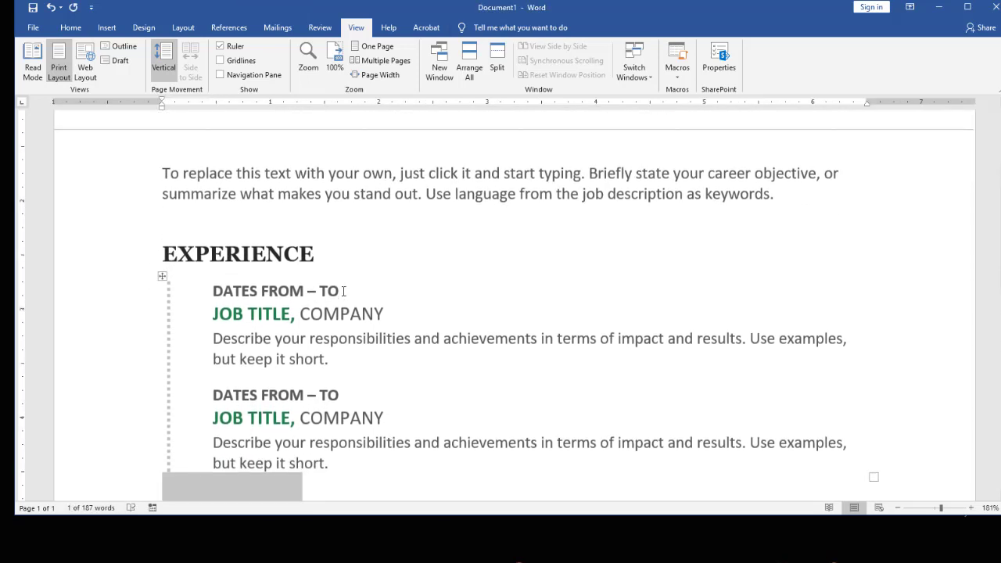
click(359, 330)
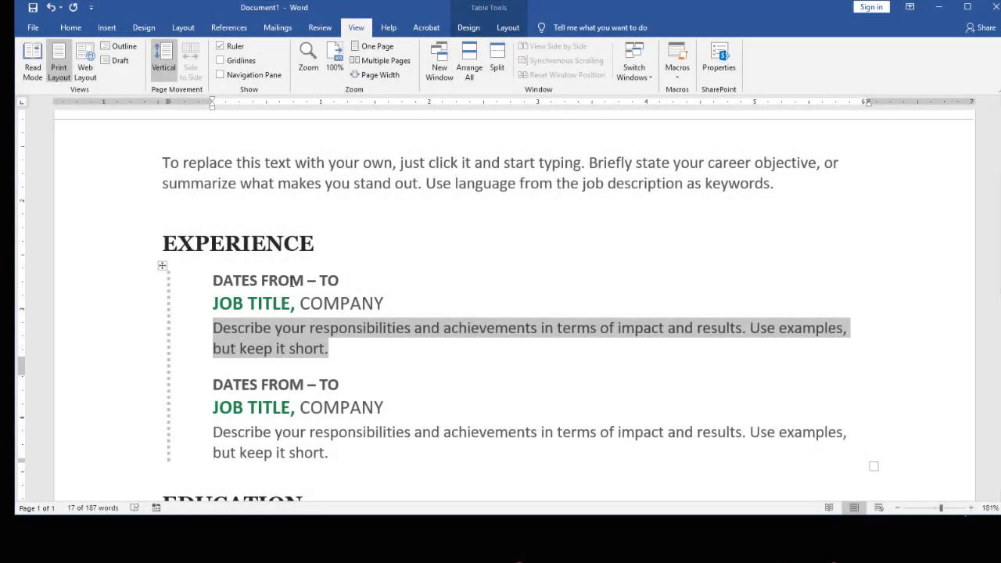
Select the first experience entry's DATES FROM placeholder
click(292, 282)
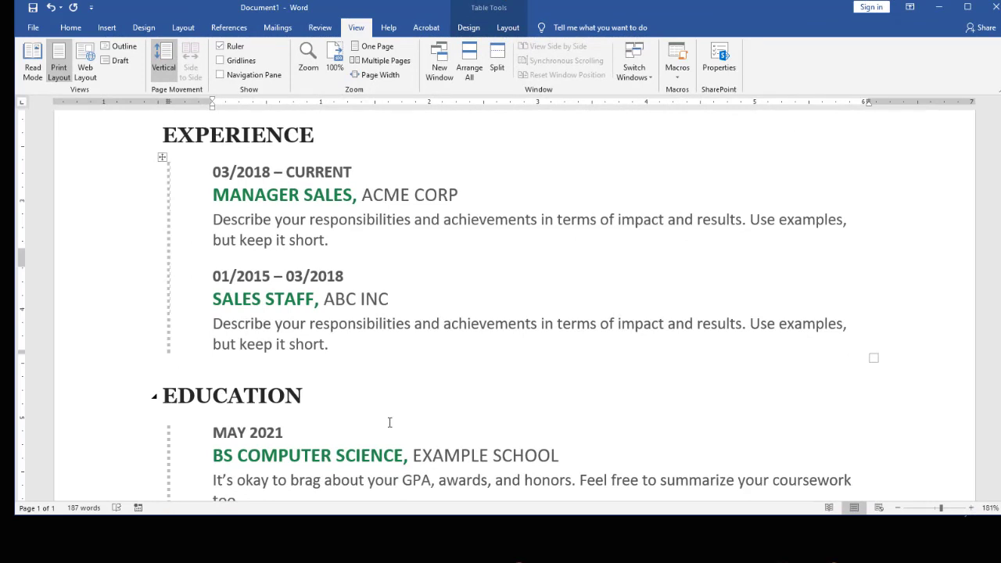
scroll(391, 416, down, 5)
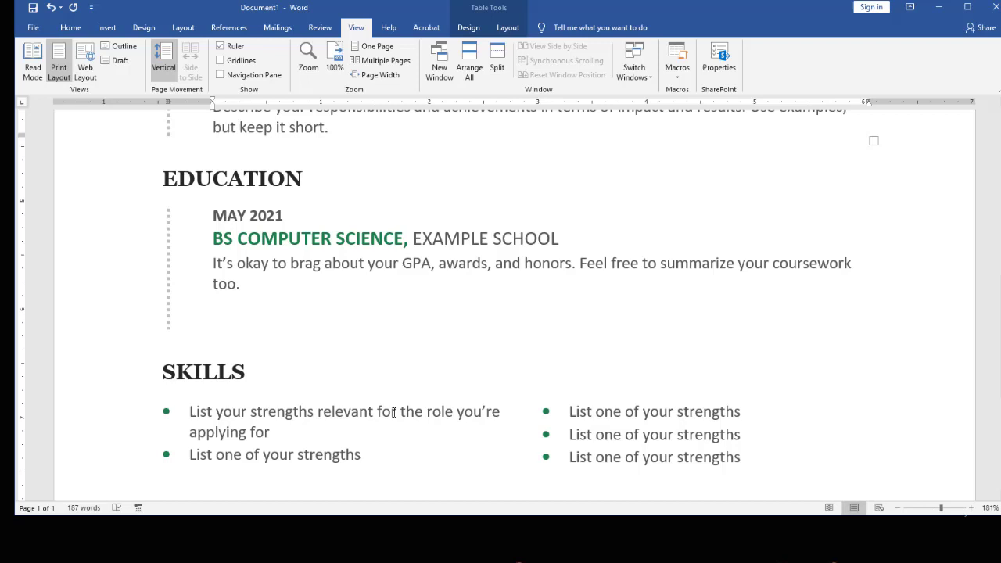
scroll(393, 412, down, 1)
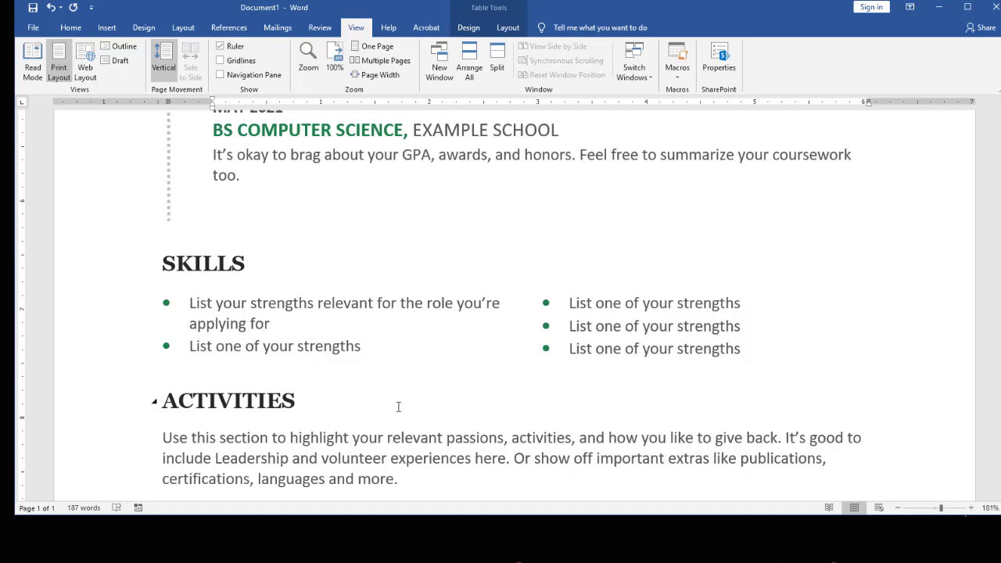
scroll(407, 404, down, 3)
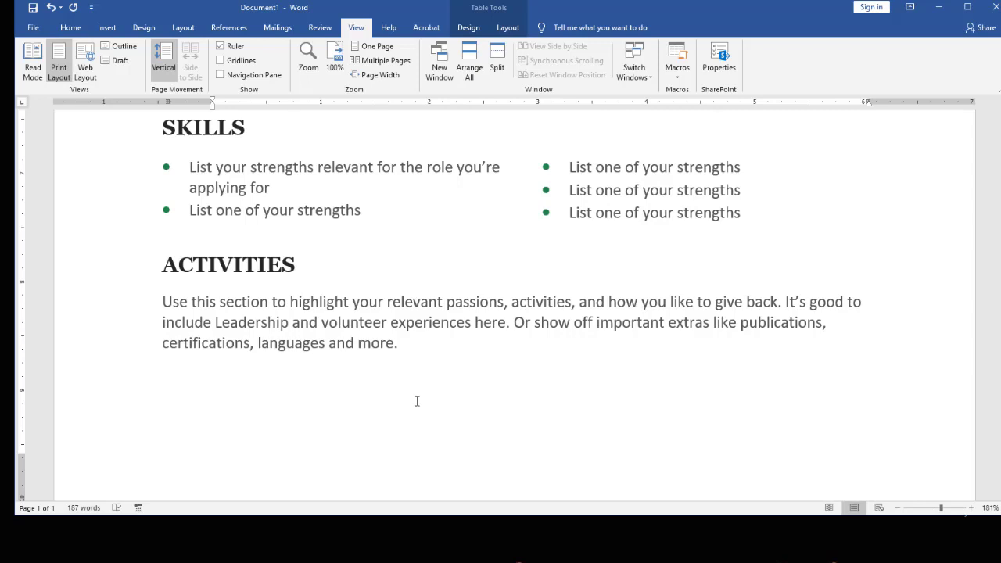
Zoom to 100% and scroll through the completed resume page to review it
click(335, 60)
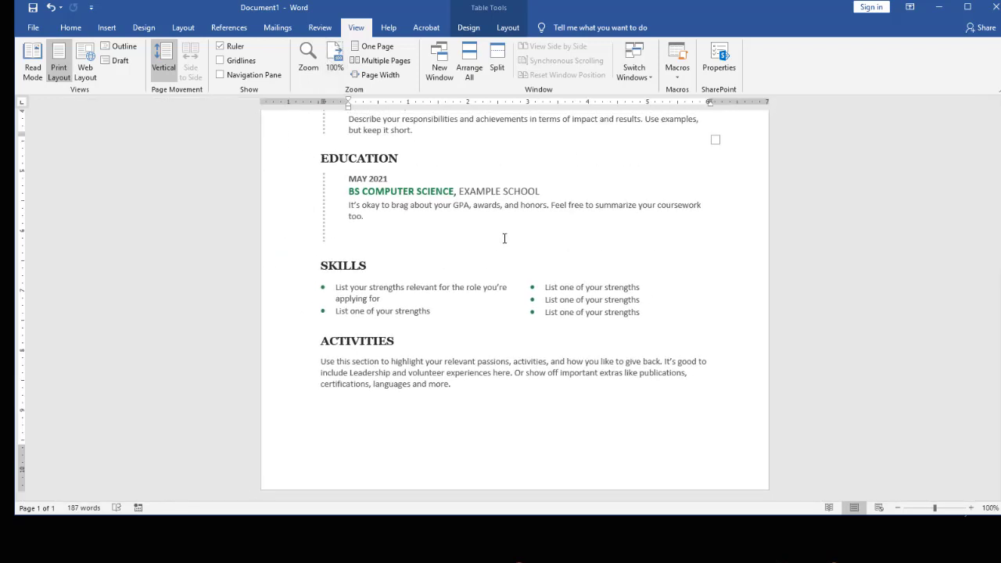
scroll(506, 236, up, 5)
scroll(506, 236, up, 3)
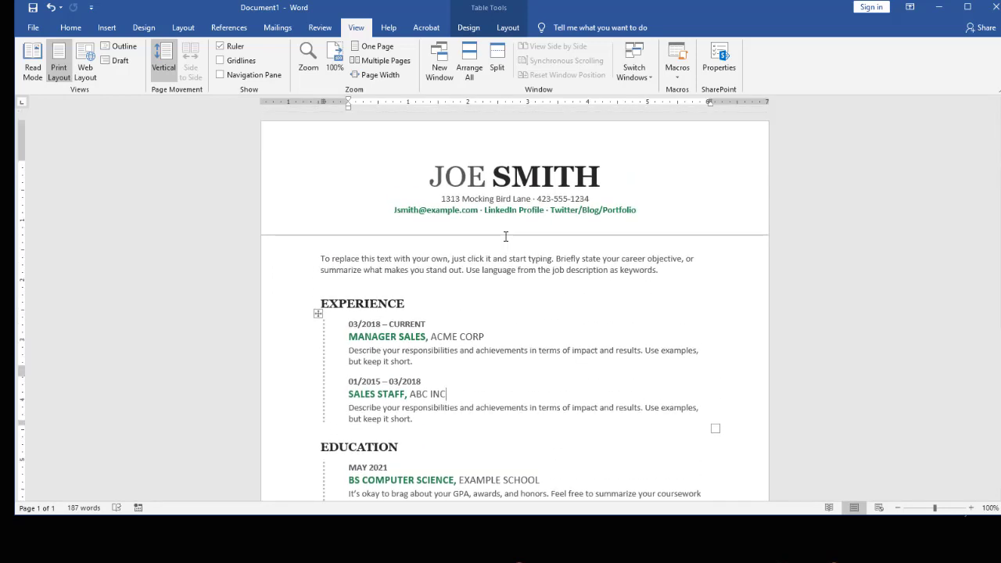
scroll(506, 236, down, 6)
scroll(505, 237, down, 3)
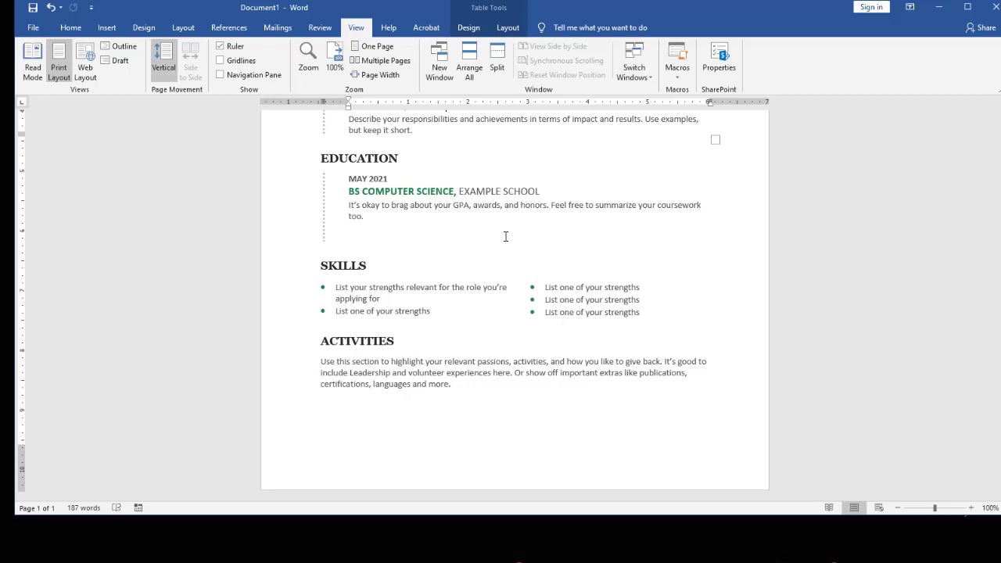
scroll(505, 236, up, 6)
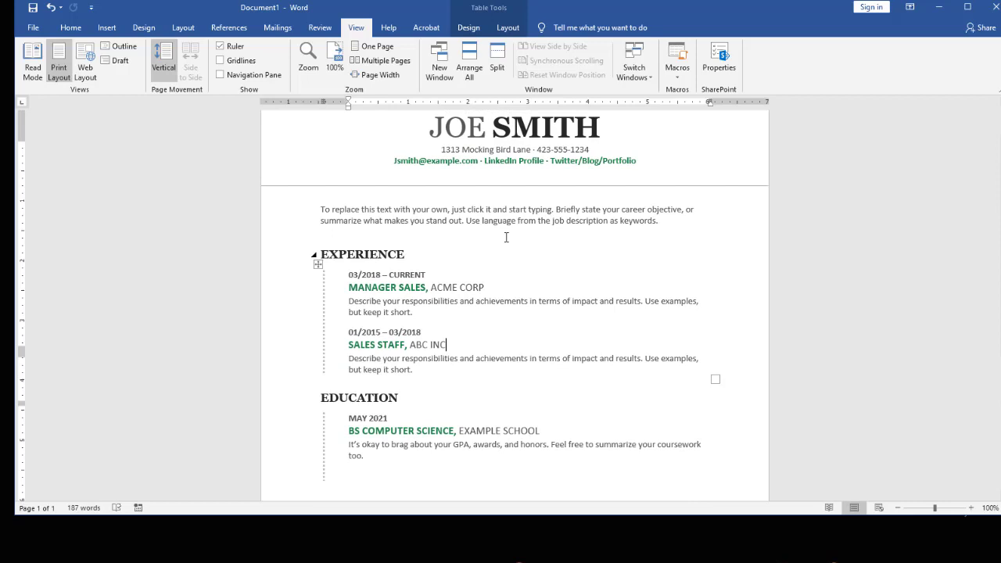
scroll(507, 237, up, 1)
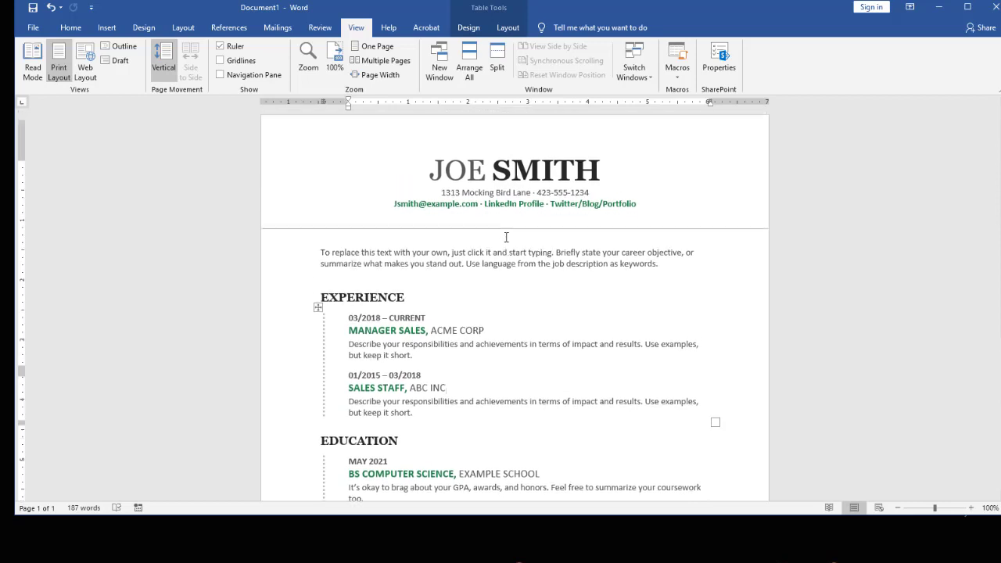
On the Design tab, preview the Colors and Fonts lists, keeping the original green theme and fonts
click(143, 29)
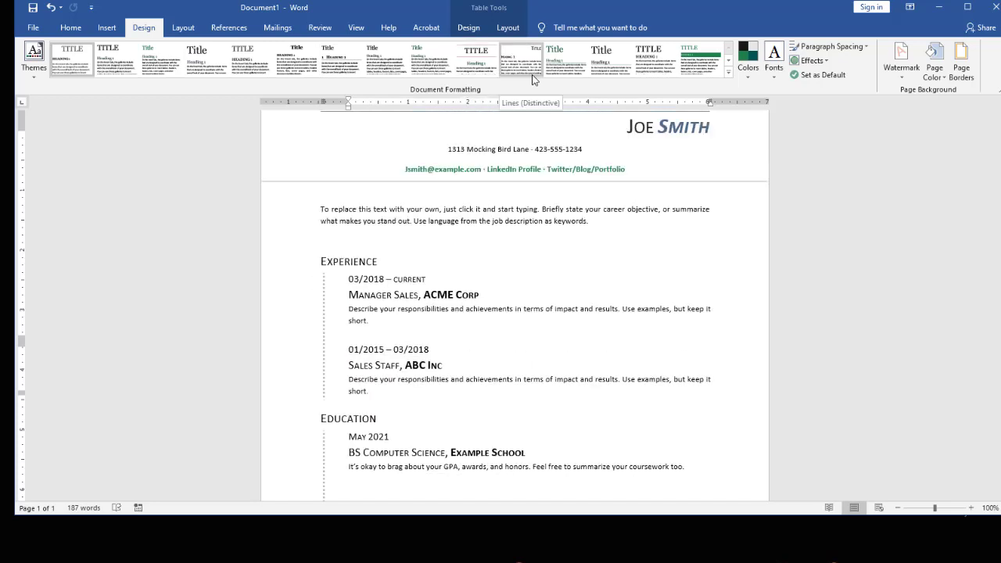
click(756, 78)
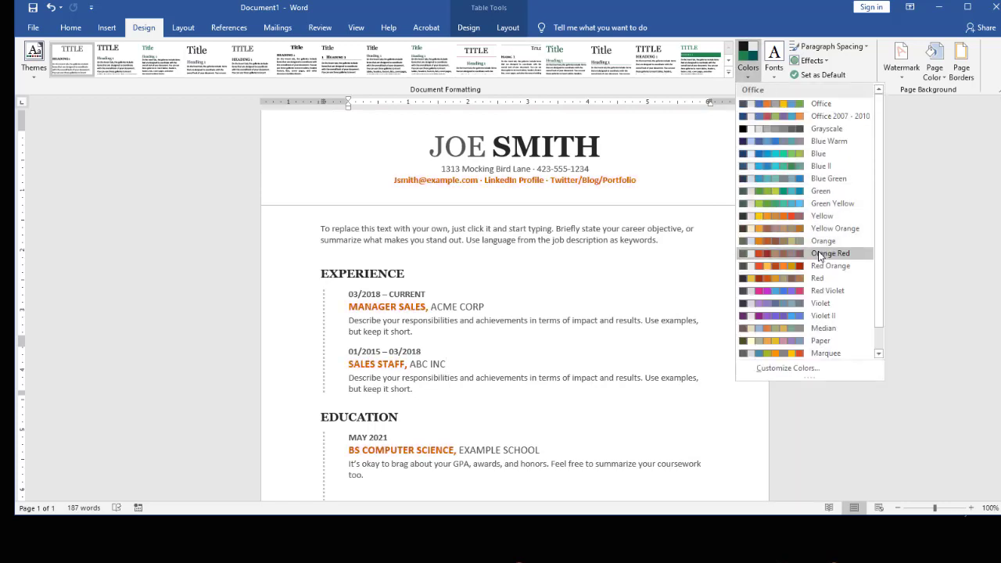
click(898, 220)
click(777, 82)
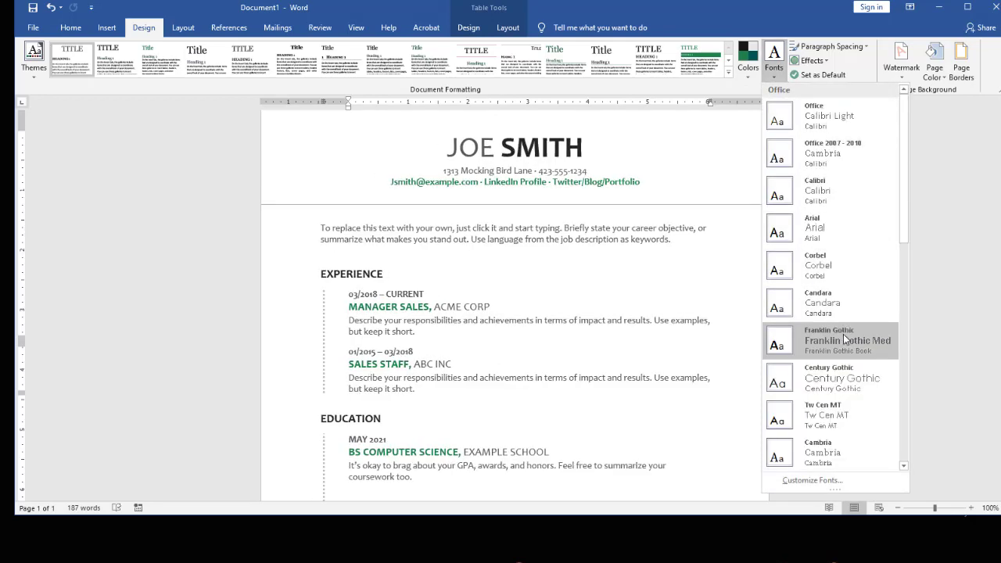
click(972, 354)
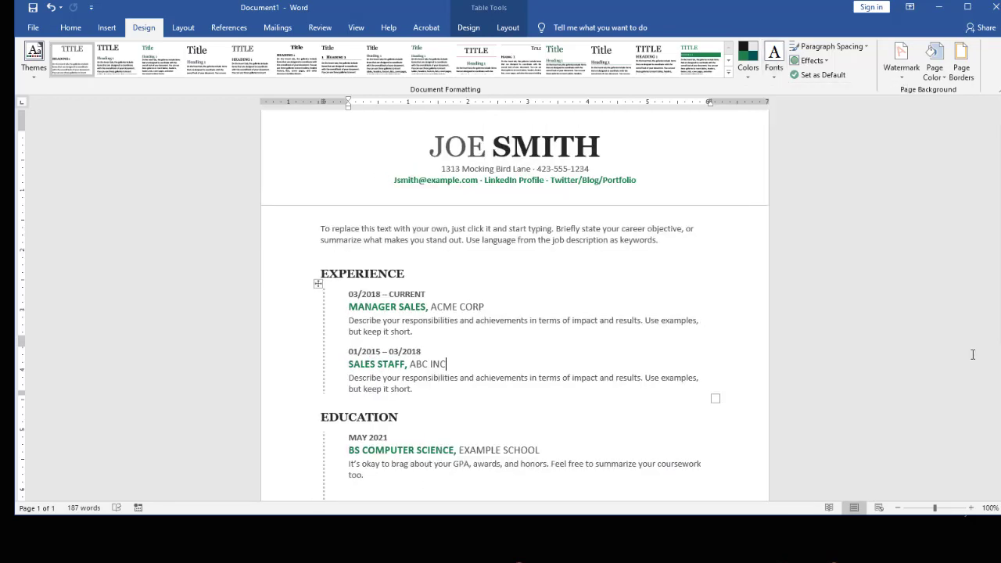